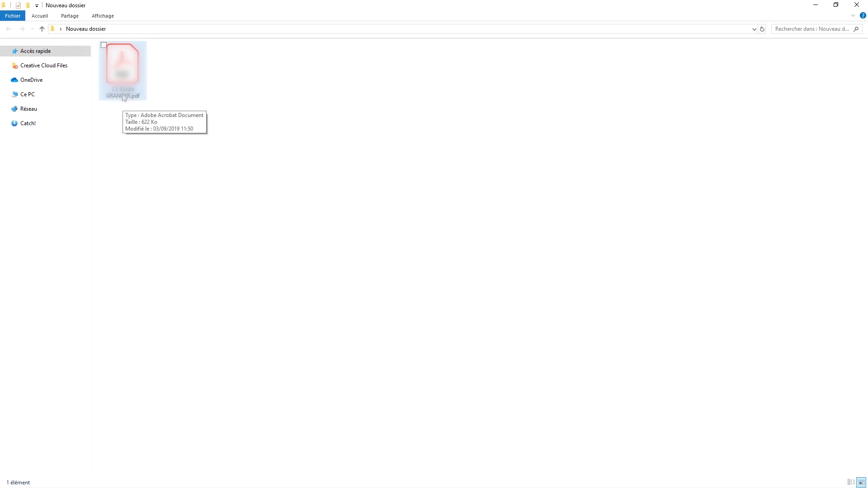
Step: Open the CV PDF in Wondershare PDFelement and switch on editing of its text and objects
right_click(124, 98)
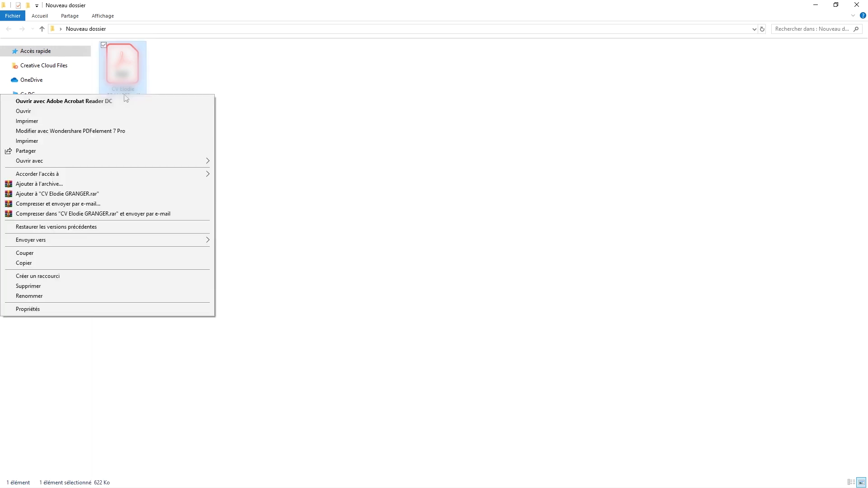
click(129, 131)
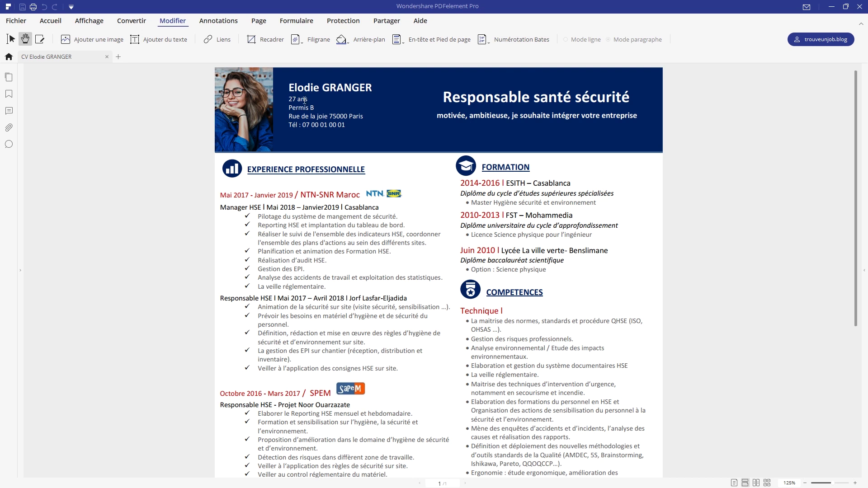
click(40, 40)
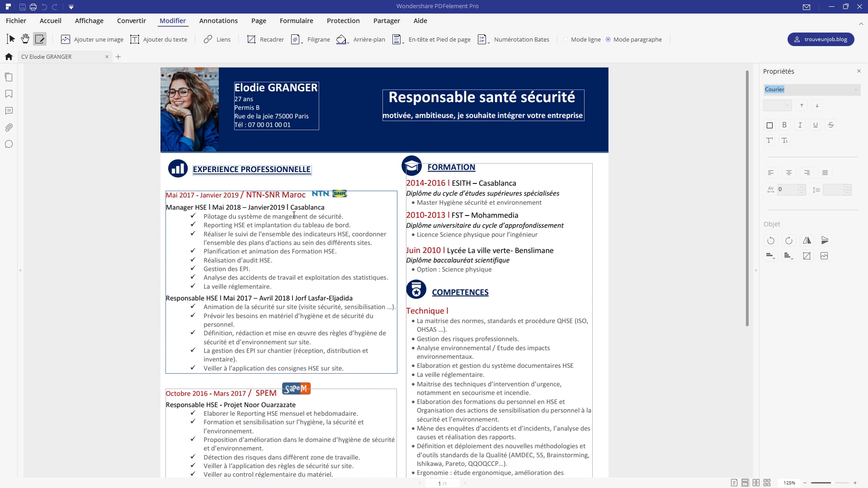
Step: Replace the age in the contact block with 32 on its own line under the name, and widen the block
click(244, 98)
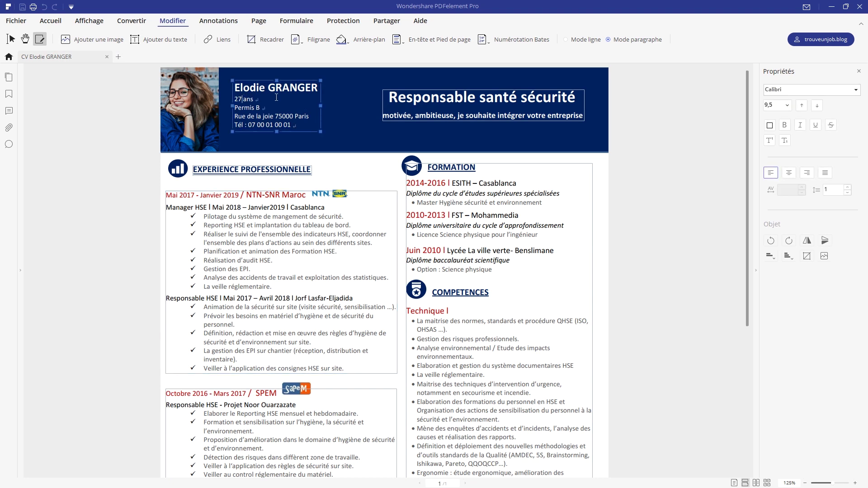
key(BackSpace)
key(BackSpace)
key(BackSpace)
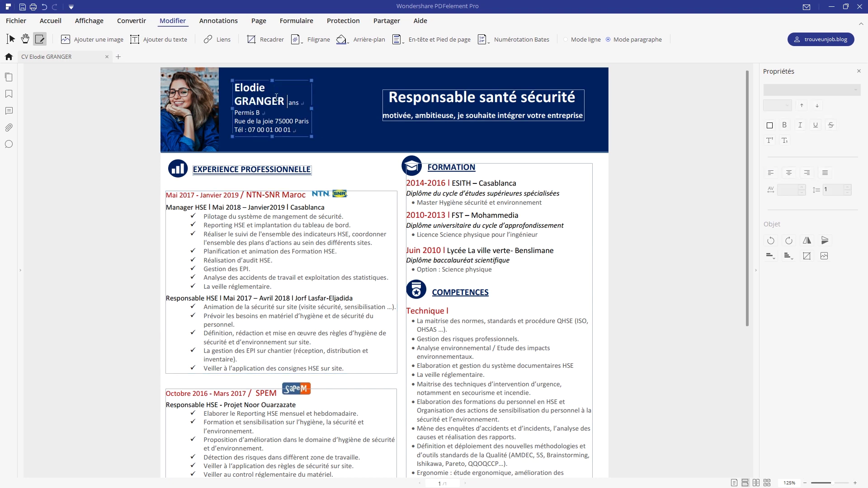
text(32)
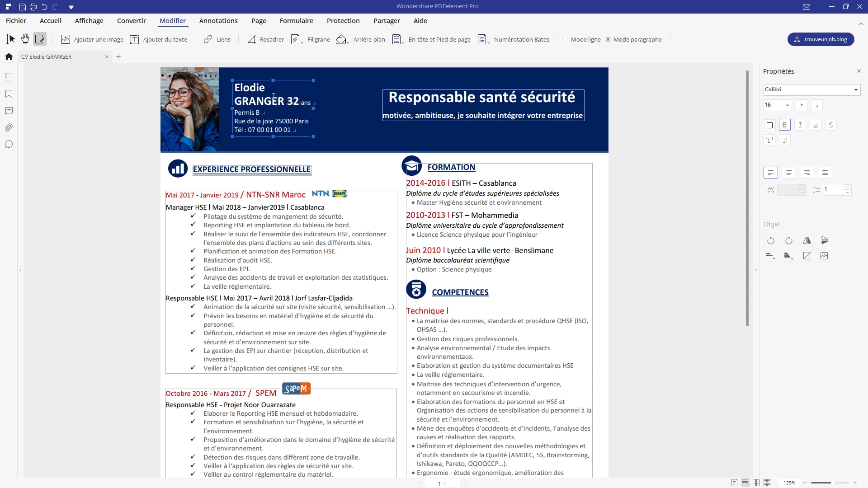
key(BackSpace)
key(BackSpace)
key(BackSpace)
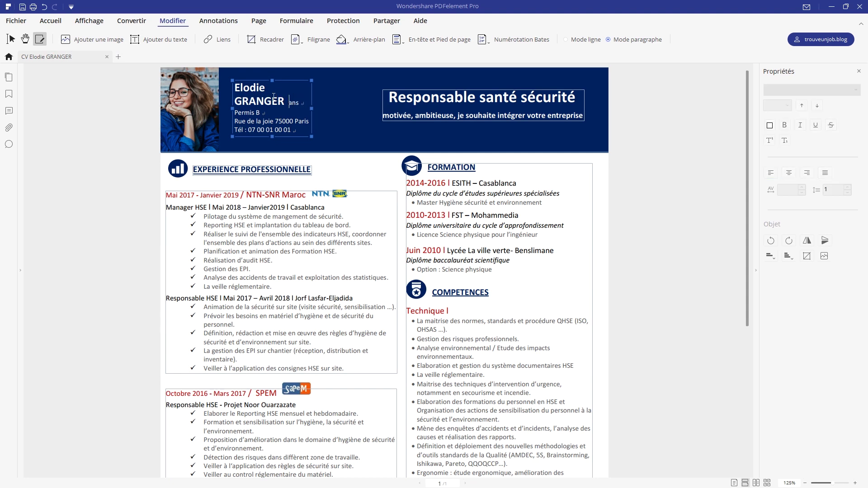
key(Return)
text(32)
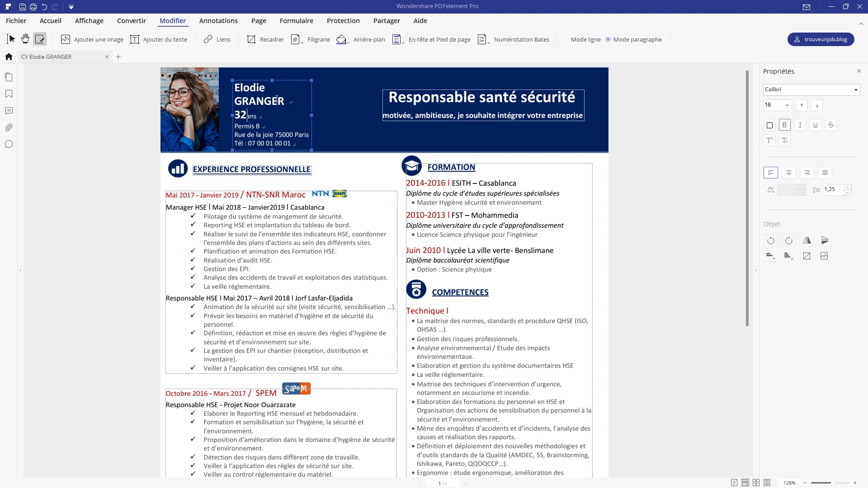
drag(311, 115, 338, 115)
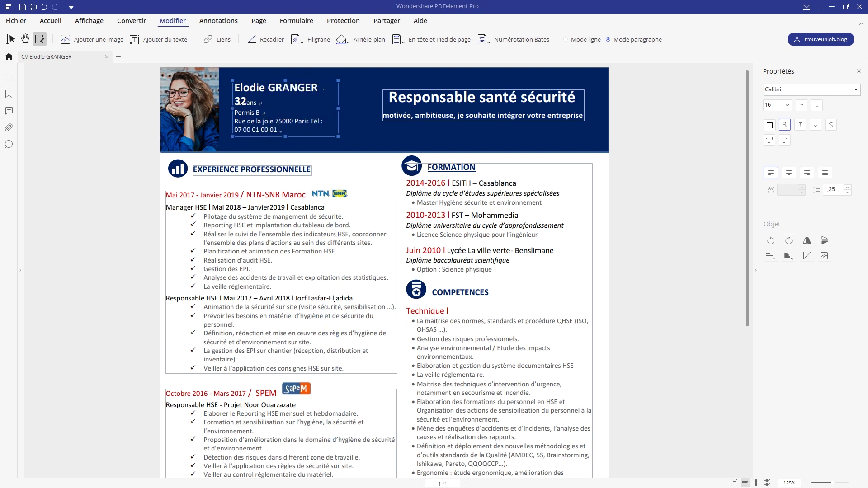
Step: Remove the bold from the age number and set its font size to 12
drag(235, 100, 246, 101)
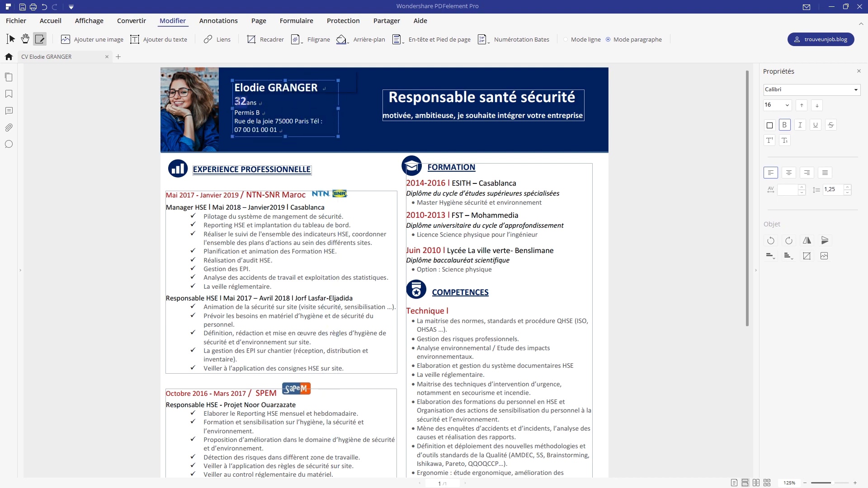
click(785, 125)
click(787, 106)
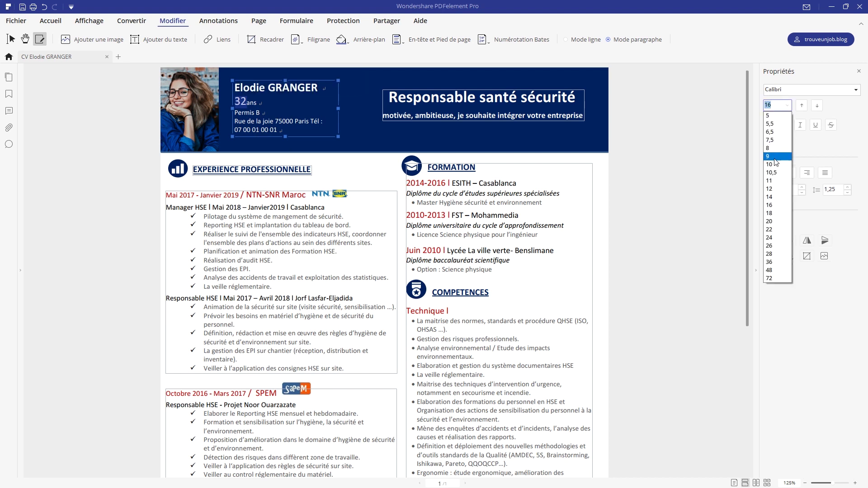
click(773, 189)
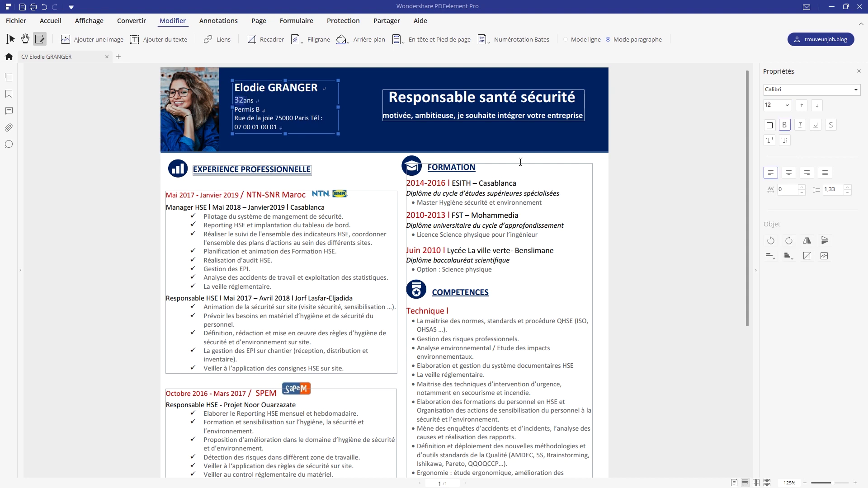
Step: Separate the age number from "ans" with a space and set the number's font size to 9,5
click(247, 99)
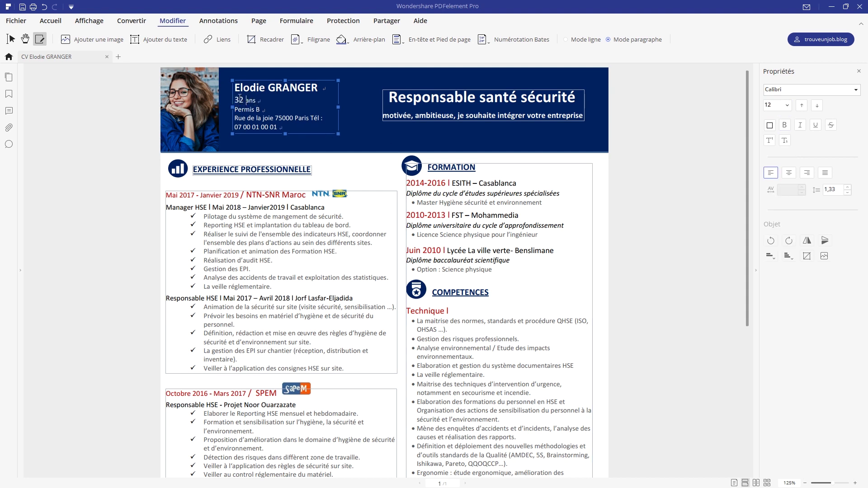
click(248, 100)
double_click(239, 100)
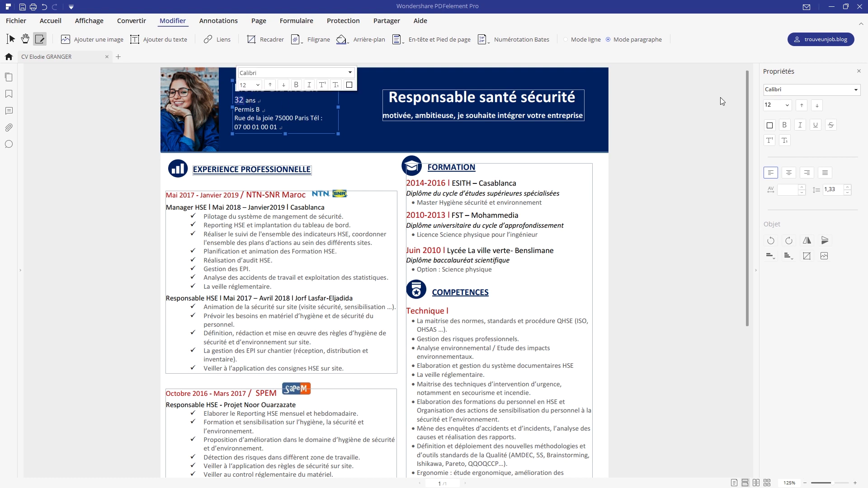
click(784, 104)
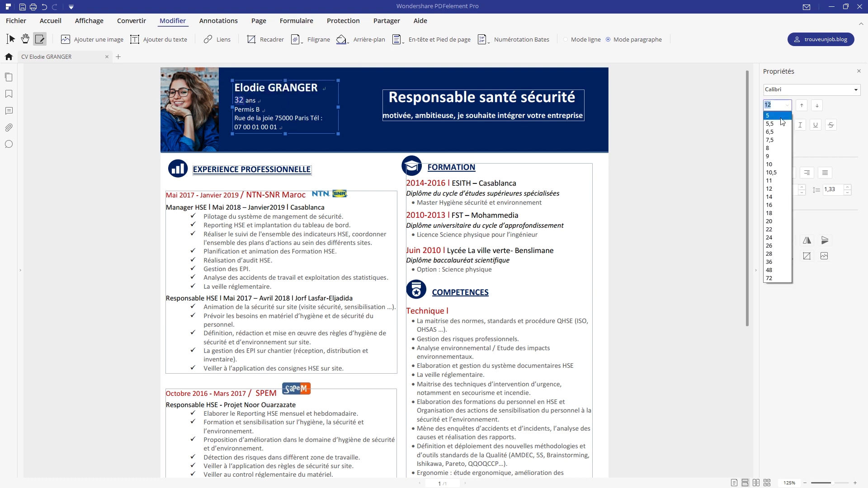
click(778, 157)
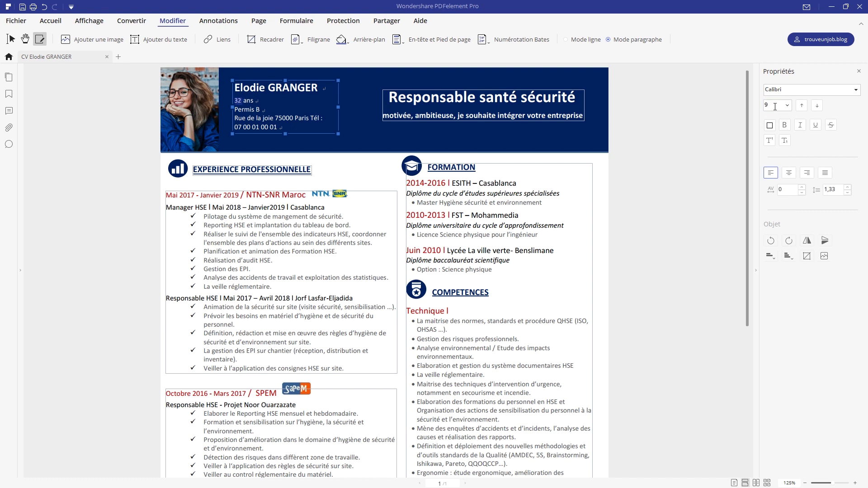
text(,5)
key(Return)
click(263, 102)
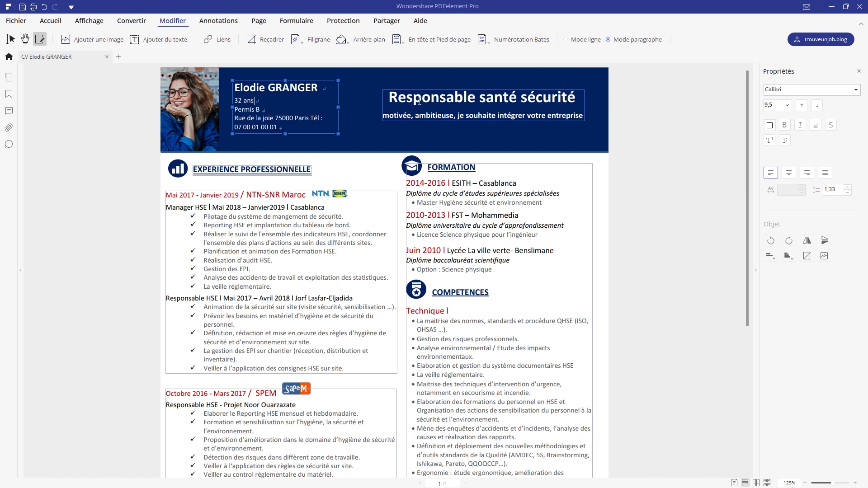
Step: Replace "Responsable" with "Directeur" in the job title at the head of the CV and adjust the title's spacing
drag(389, 97, 472, 98)
text(Direc)
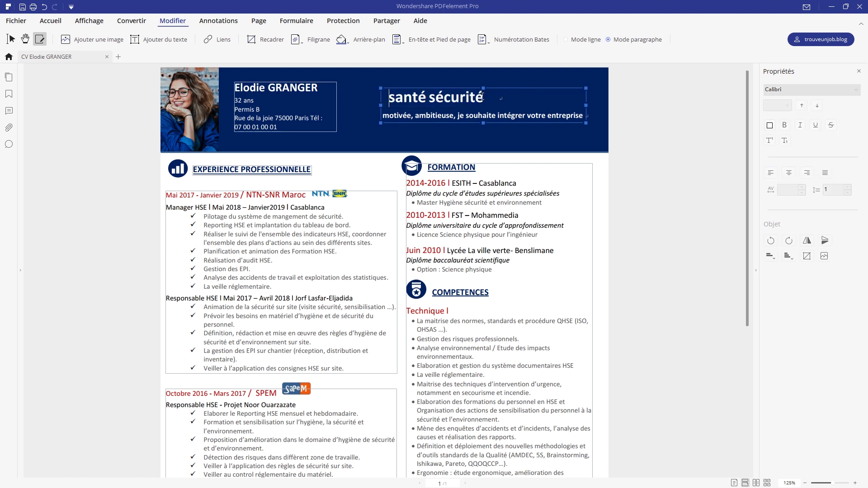
text(teur)
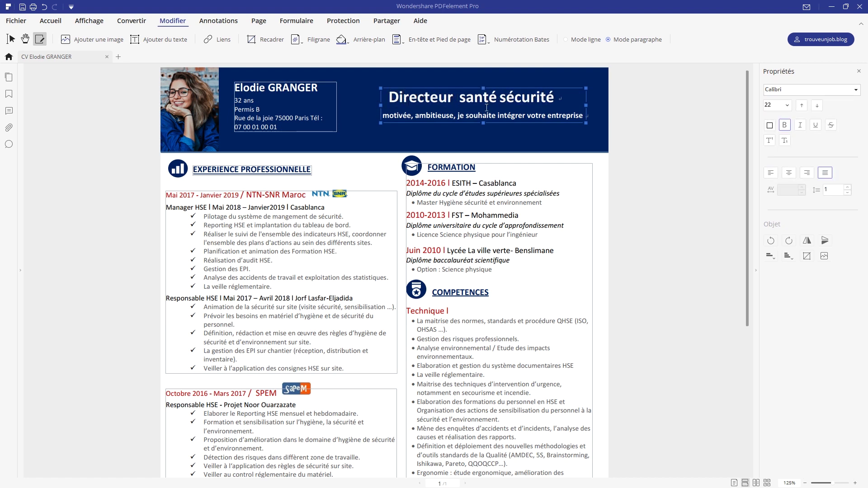
key(Delete)
click(392, 95)
click(368, 132)
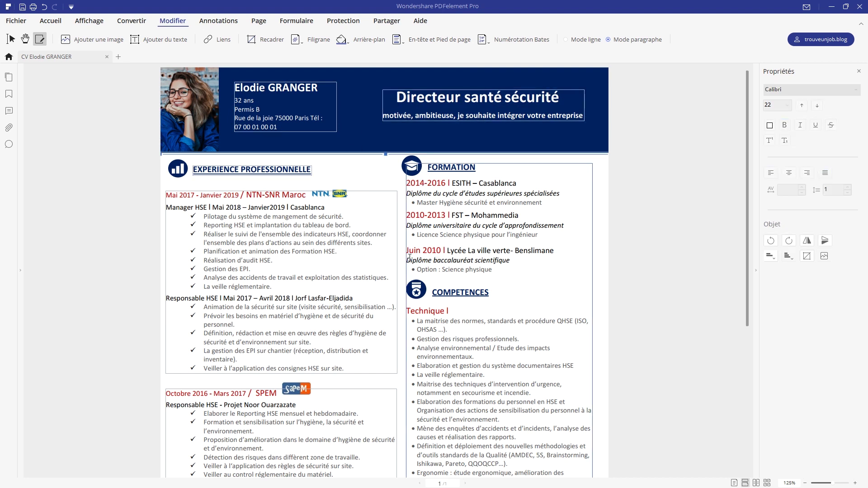
Step: Add a comma after "Voyage" in the Loisirs line of the INTERETS section
scroll(409, 257, down, 1)
scroll(413, 251, down, 3)
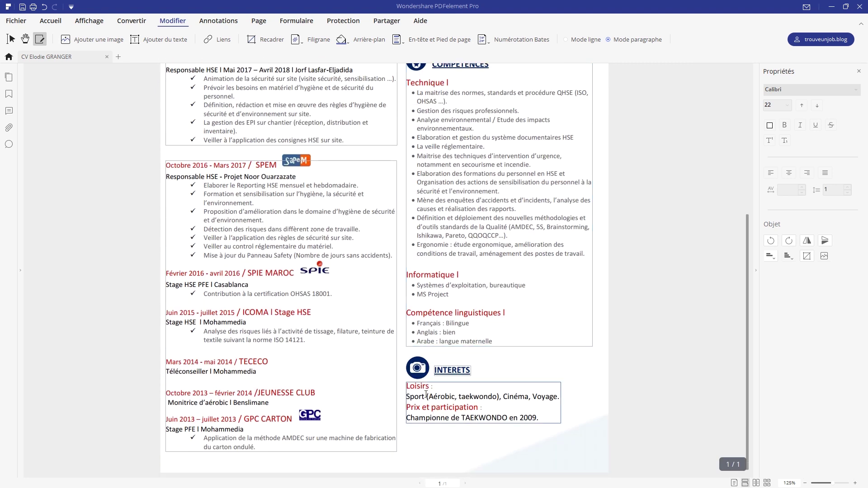
click(559, 396)
text(,)
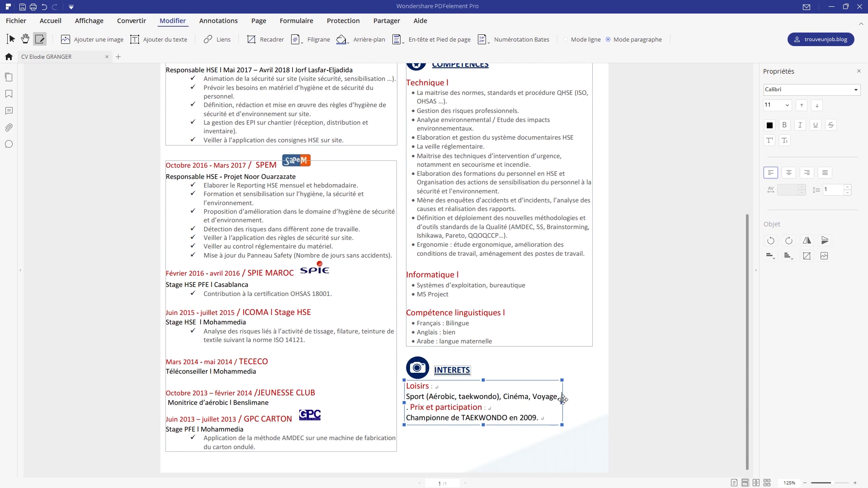
Step: Insert "(thrillers, romantique)" after "Cinéma" in the Loisirs line and widen that text block
click(529, 398)
key(Return)
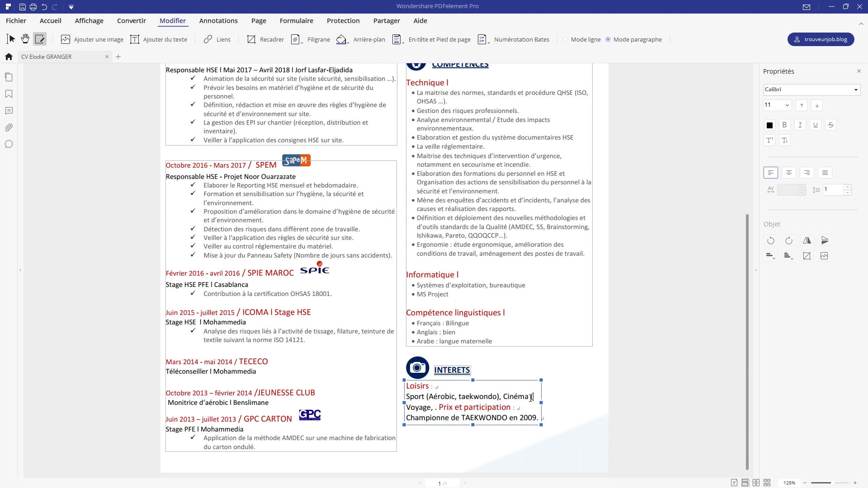
text((thrillers, roman)
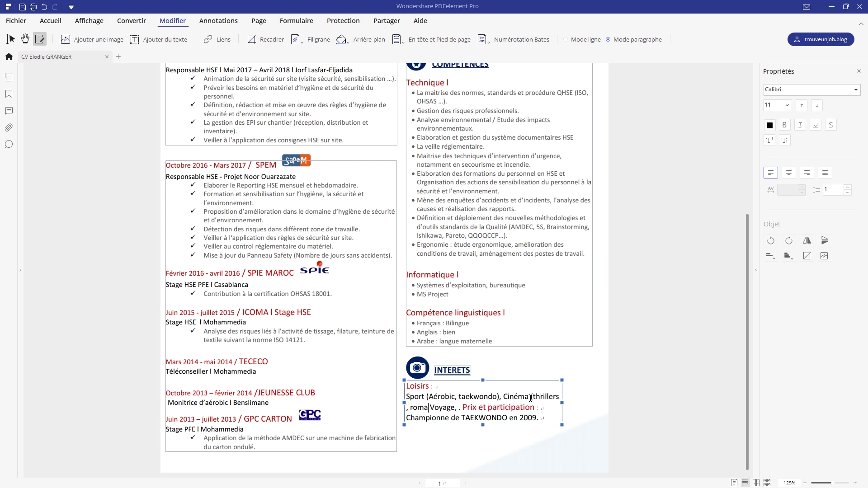
text(tique))
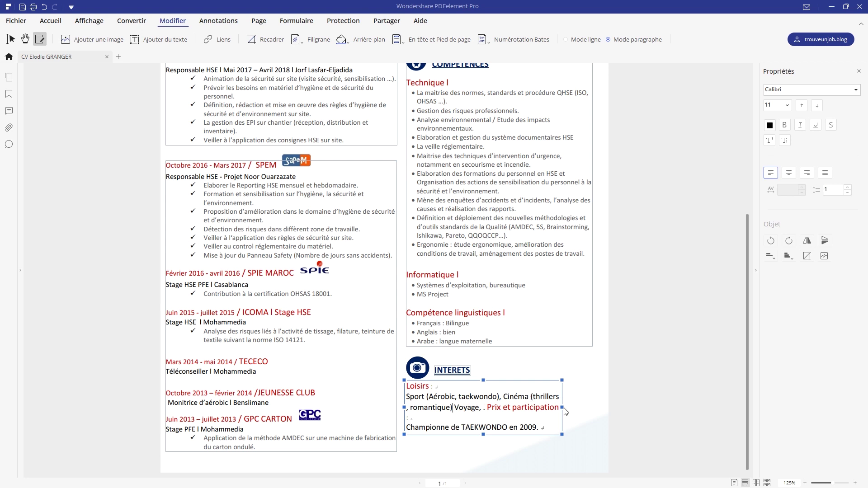
drag(563, 408, 584, 404)
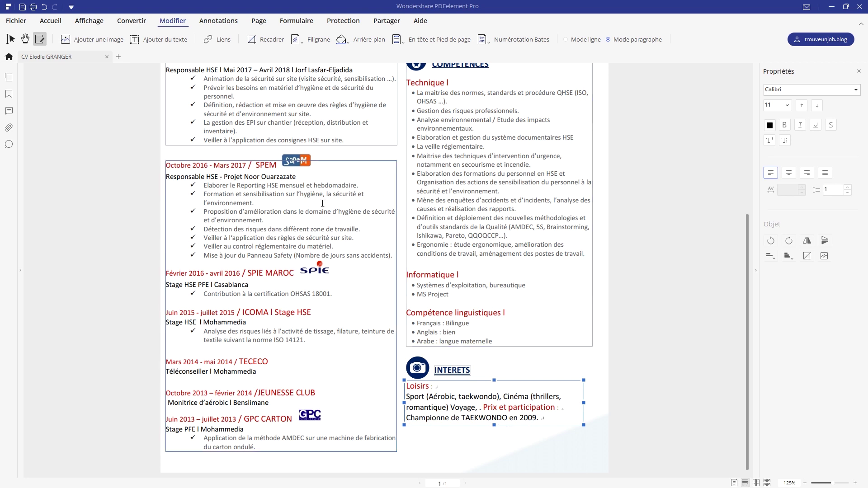
Step: Delete the NTN-SNR Maroc experience text block and its company logo from the EXPERIENCE PROFESSIONNELLE section
scroll(649, 176, up, 2)
scroll(649, 178, up, 1)
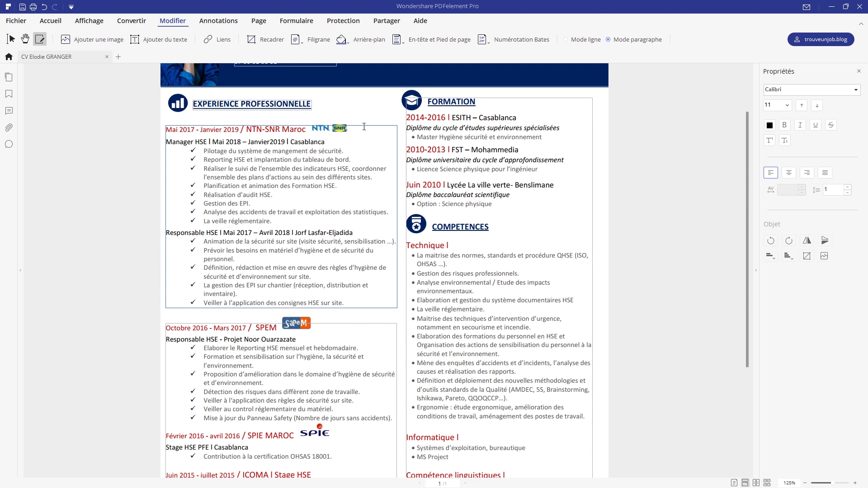
click(381, 124)
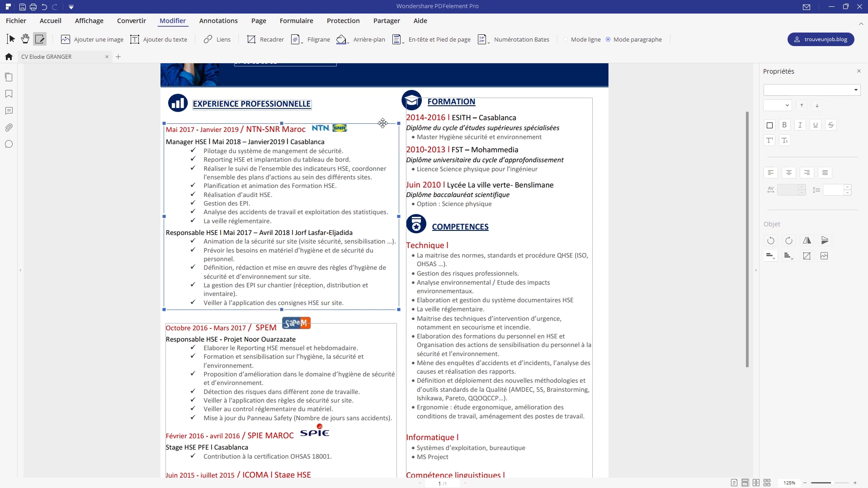
key(Delete)
click(338, 132)
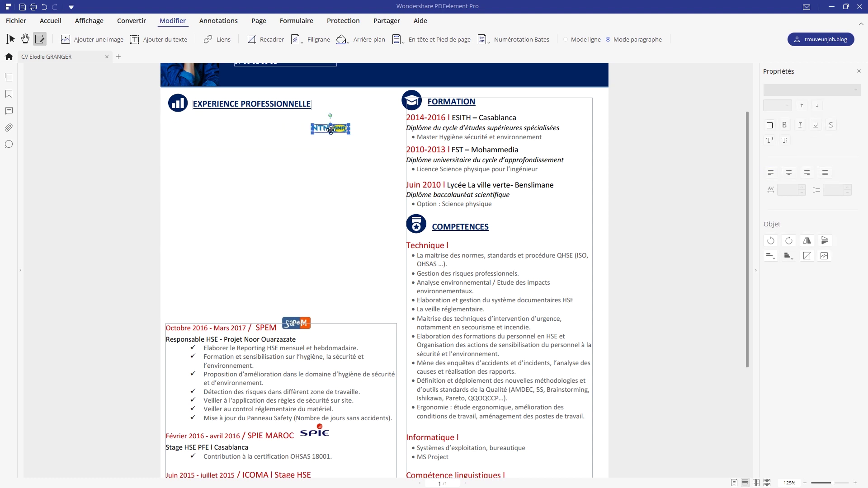
key(Delete)
Step: Add the text "Expérience professionnelle de 12 ans dans la sécurité" in the empty area under EXPERIENCE PROFESSIONNELLE
click(159, 38)
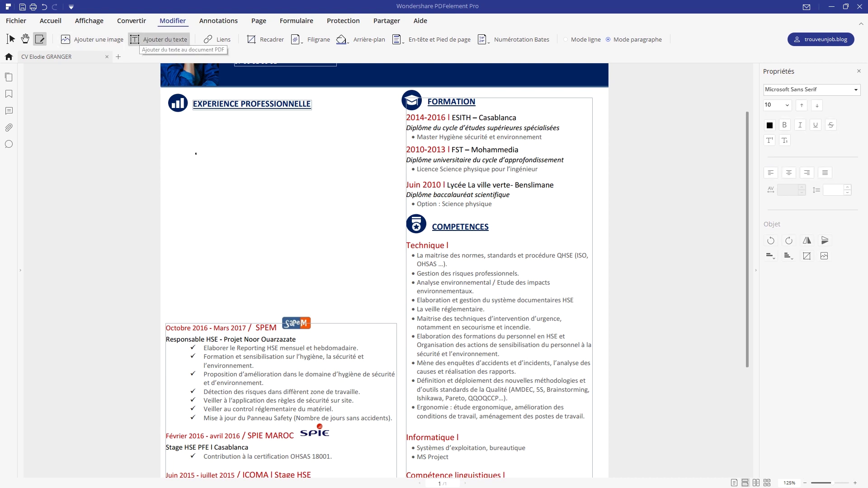
click(206, 148)
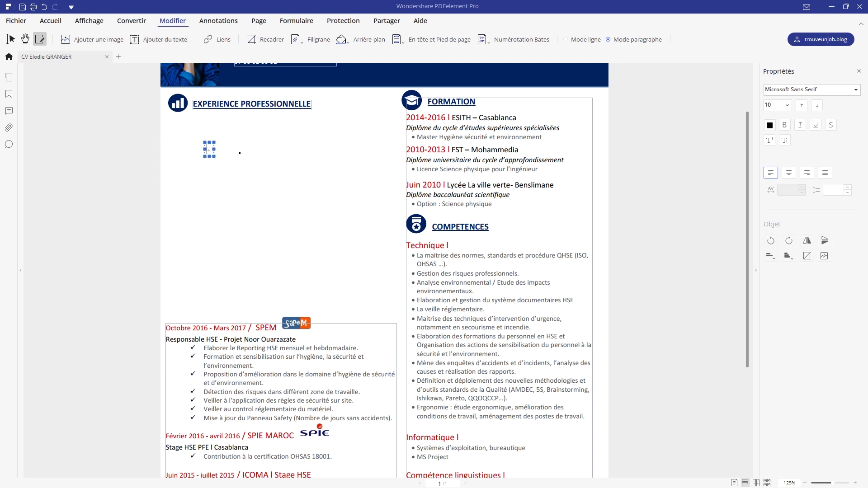
text(Expérience profes)
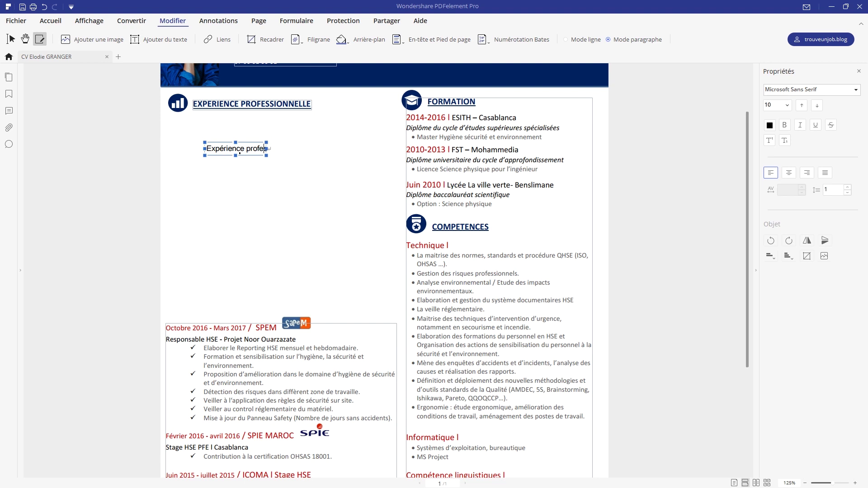
text(sionnelle de)
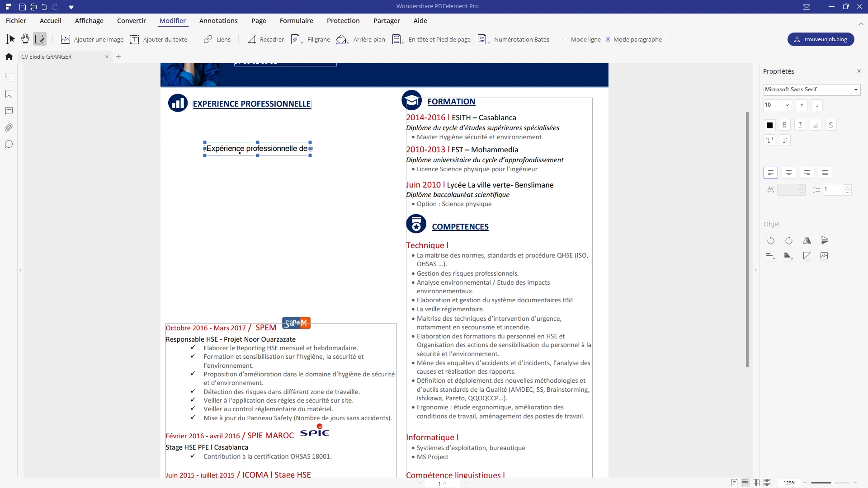
text( 12 ans dans la sécurité)
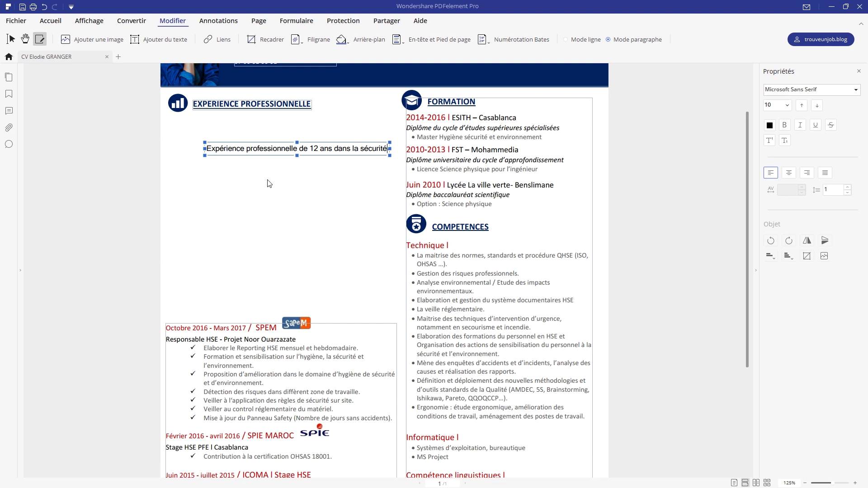
Step: Move the new experience line up and to the left, closer beneath the EXPERIENCE PROFESSIONNELLE heading, and deselect it
click(289, 163)
click(303, 149)
drag(305, 157, 277, 147)
click(311, 200)
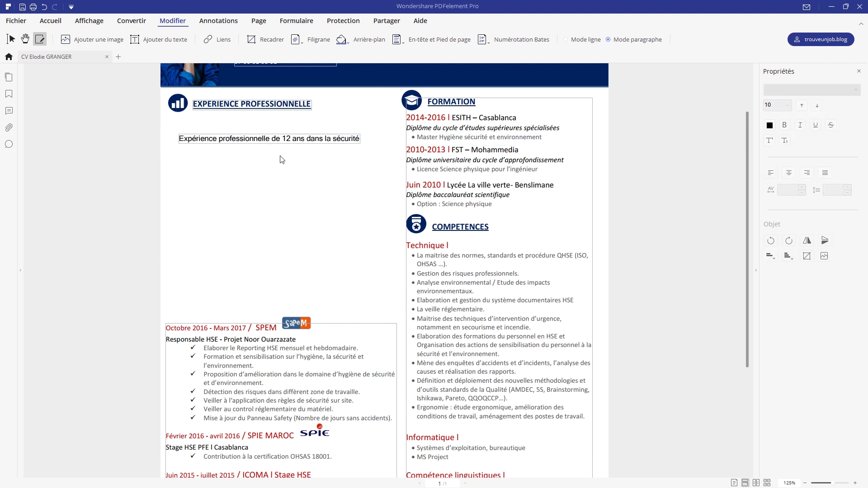
Step: Undo the added experience line and the deletion of the NTN-SNR Maroc text block and logo
key(ctrl+z)
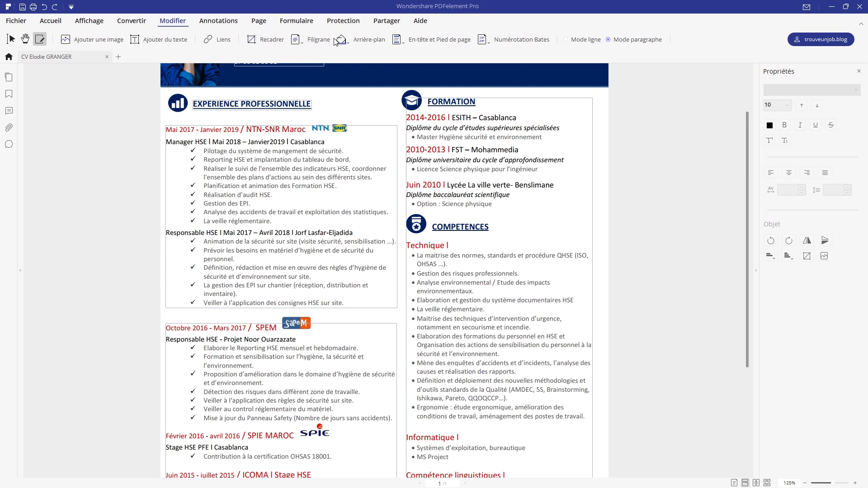
Step: Highlight in yellow the bullet points under Manager HSE, from "Pilotage du système" to "La veille réglementaire"
click(214, 23)
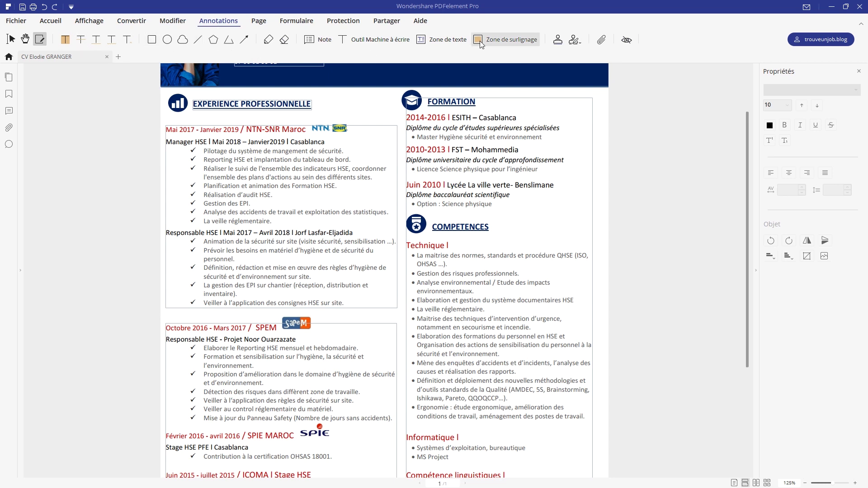
click(178, 134)
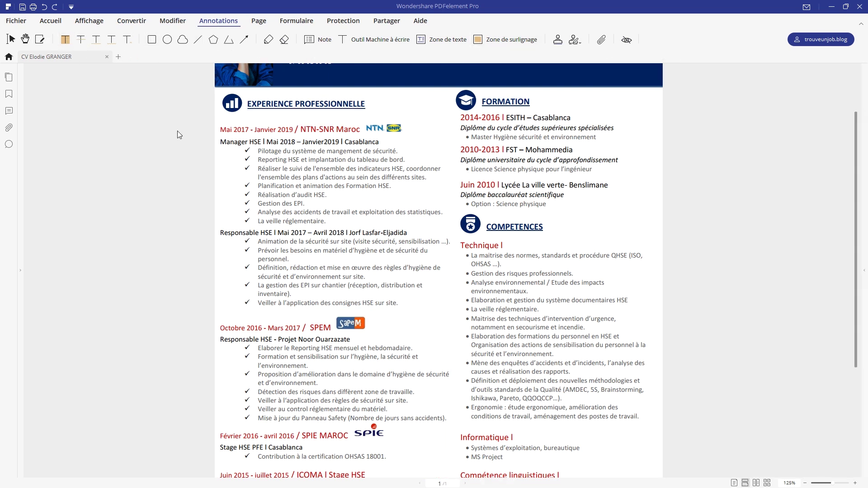
drag(258, 150, 391, 224)
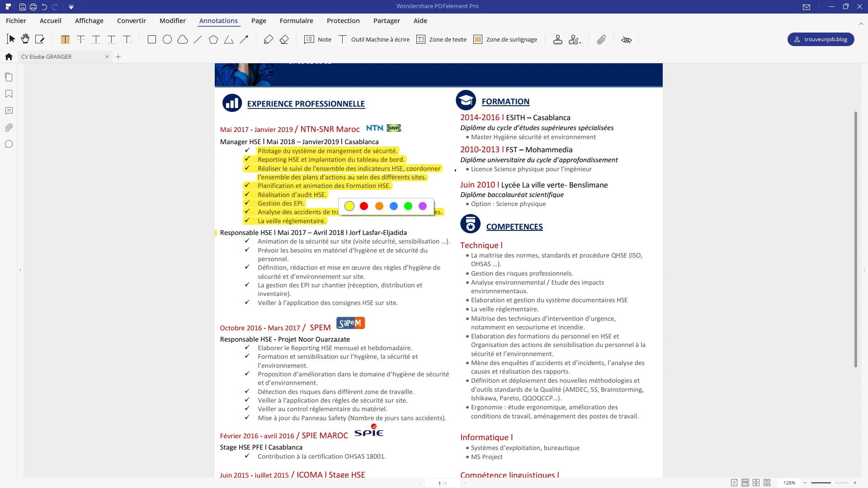
Step: Strike through in red the Technique bullets from "La maitrise des normes" to "notamment en secourisme et incendie"
click(601, 195)
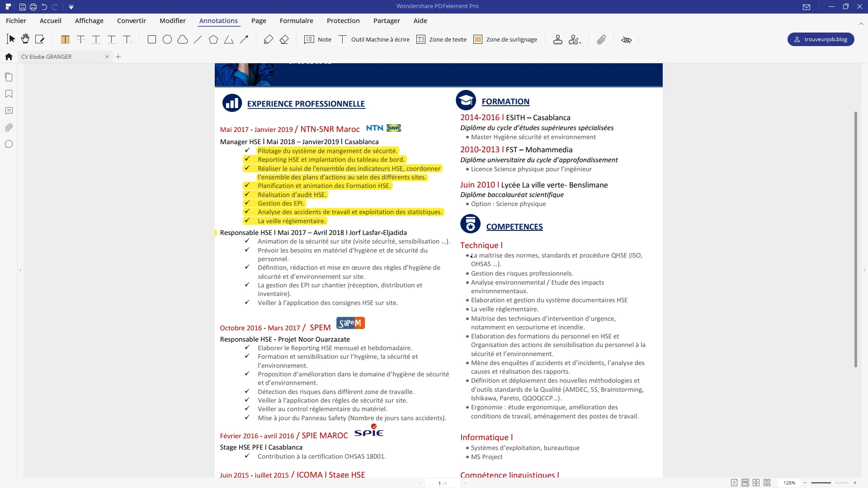
drag(485, 262, 591, 329)
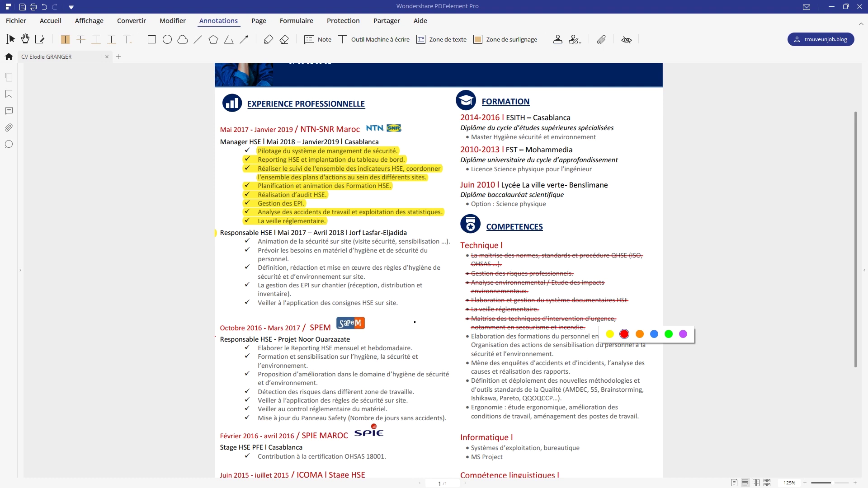
Step: Add a note reading "Attention à l'orthographe" after "Veiller à l'application des consignes HSE sur site" and close its pop-up
click(318, 39)
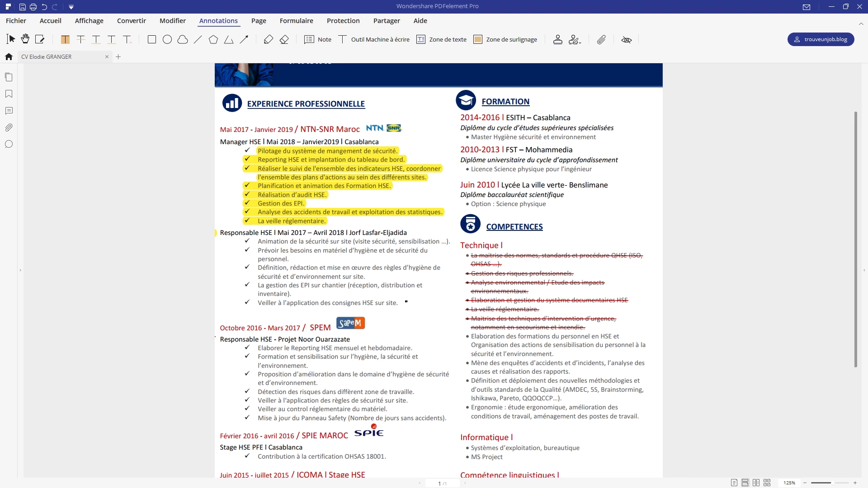
click(408, 303)
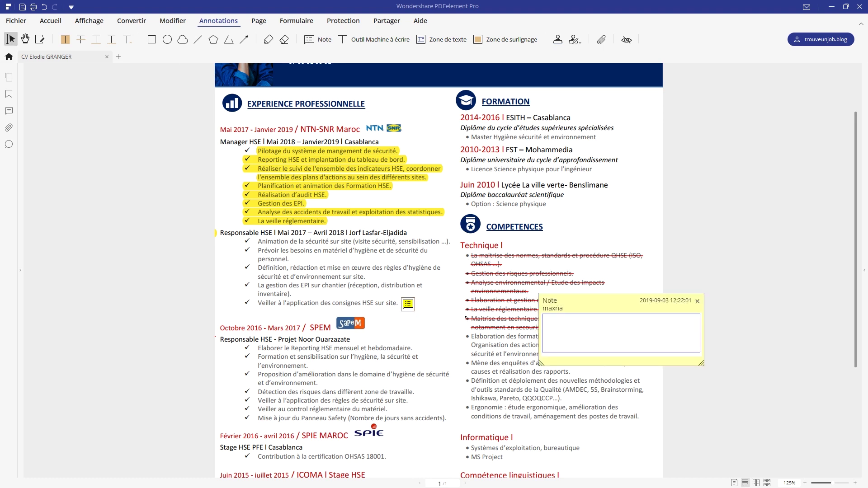
text(Attention à l'orthographe)
click(670, 285)
click(697, 301)
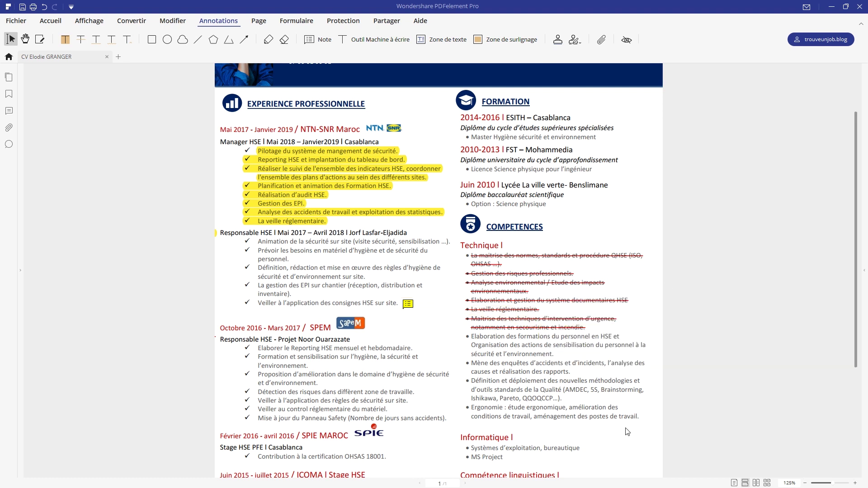
mouse_move(406, 314)
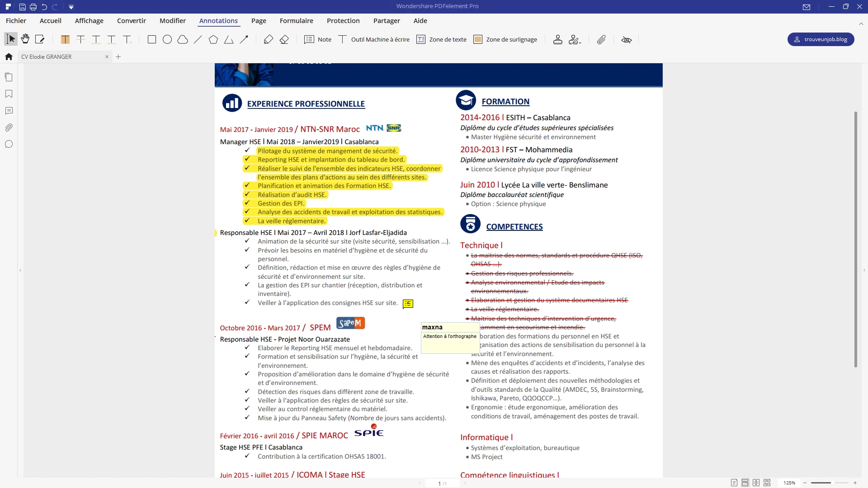
click(296, 21)
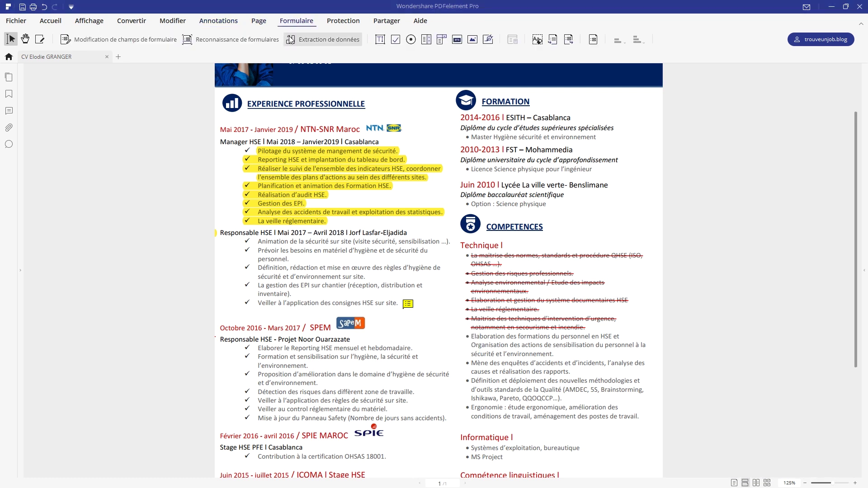
click(351, 23)
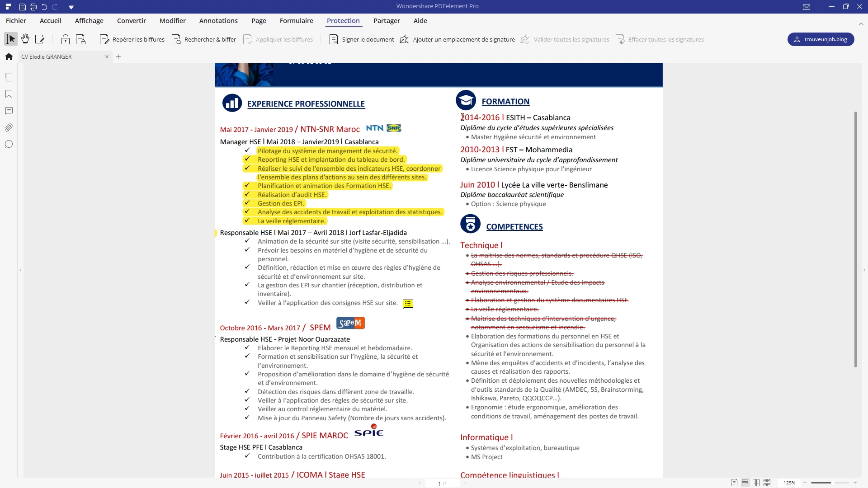
Step: Draw a link area around the Informatique section, keeping Rectangle visible and Aucun highlighting, and set the line thickness to Épais
click(137, 22)
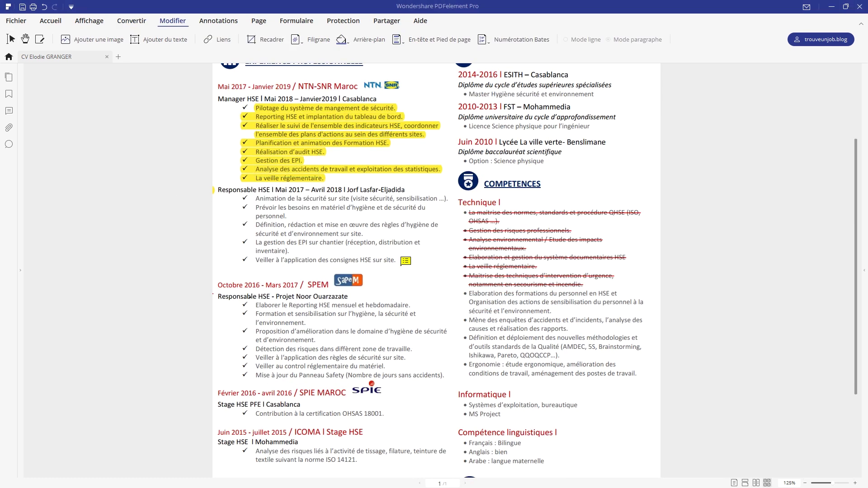
drag(453, 388, 602, 420)
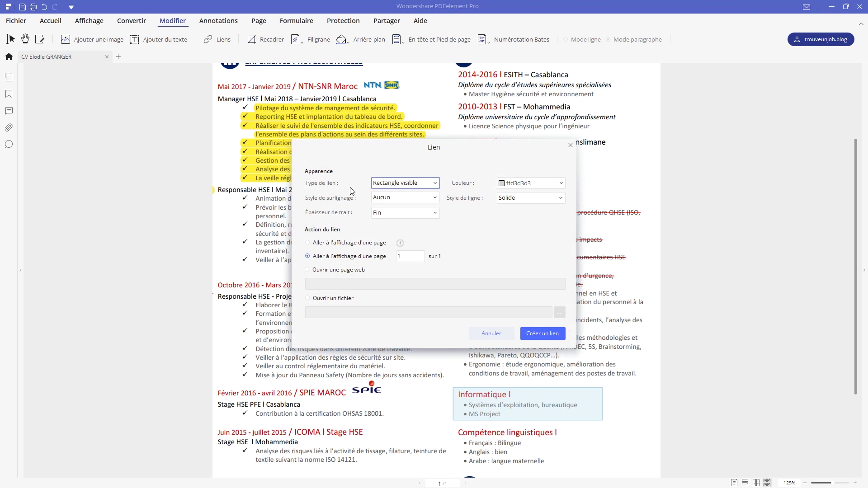
click(437, 184)
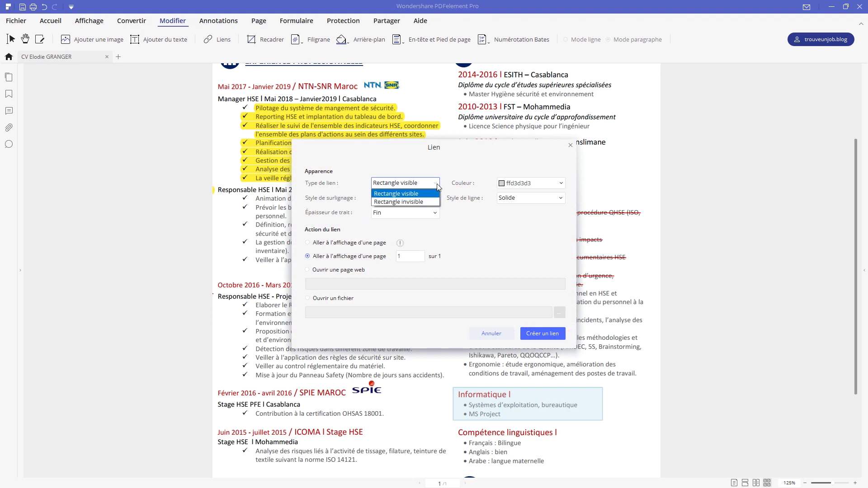
click(436, 185)
click(427, 199)
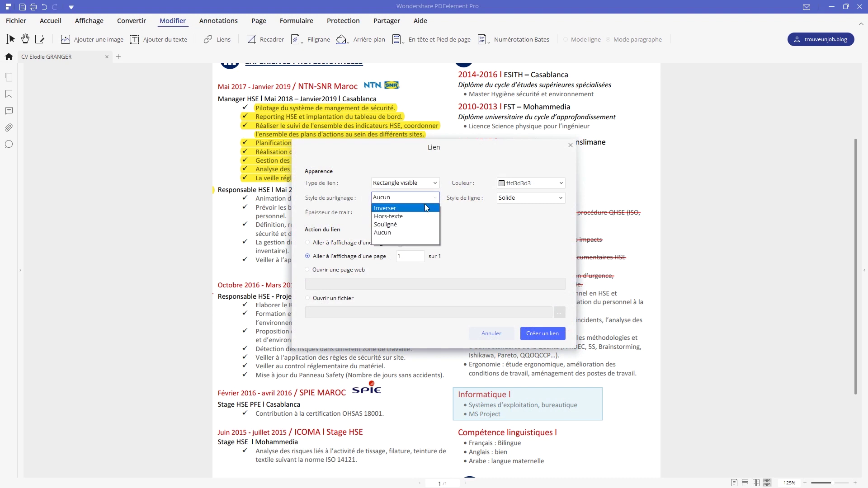
click(427, 199)
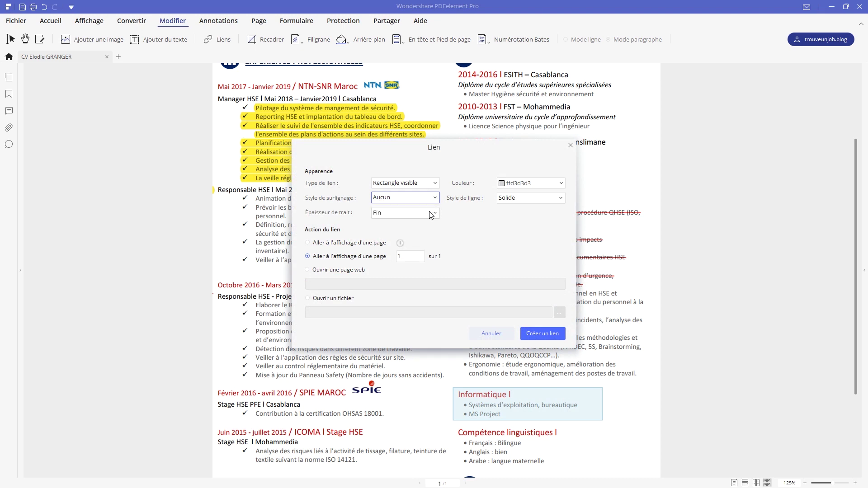
click(433, 213)
click(422, 241)
click(307, 270)
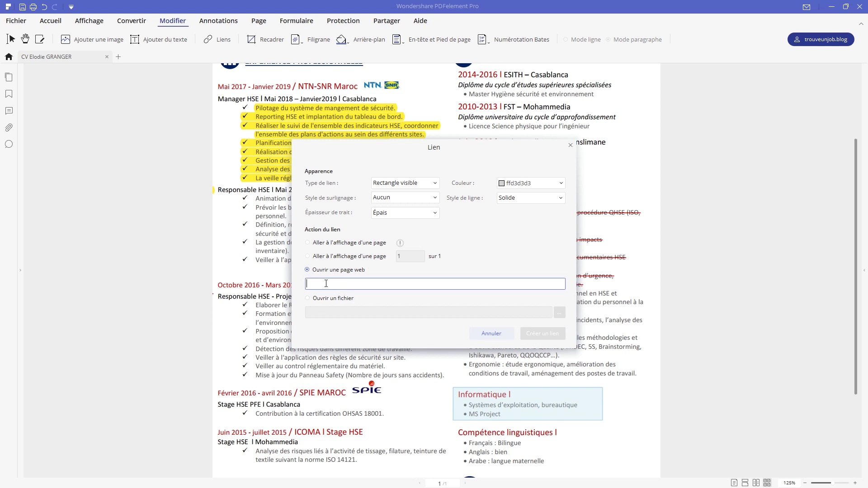
text(www.blablabla.fr)
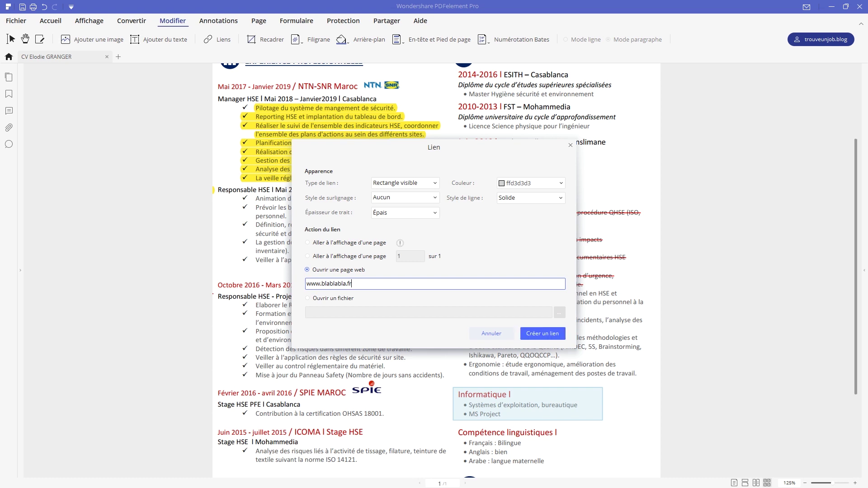
click(544, 334)
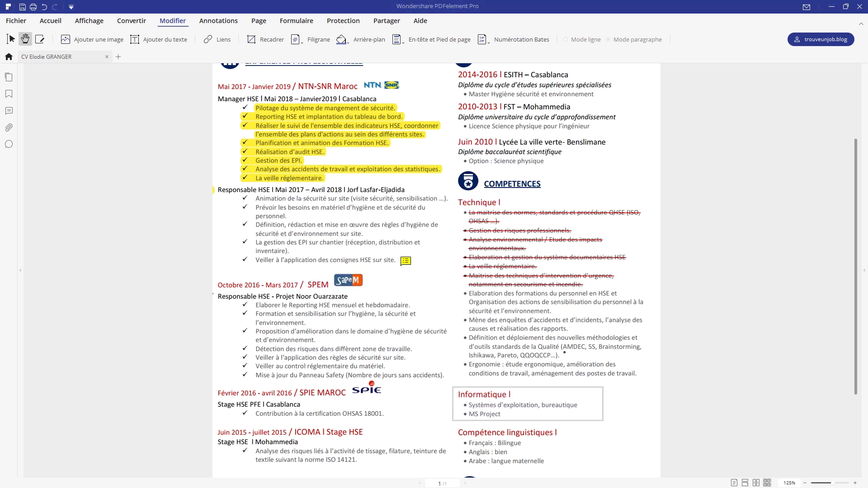
mouse_move(566, 409)
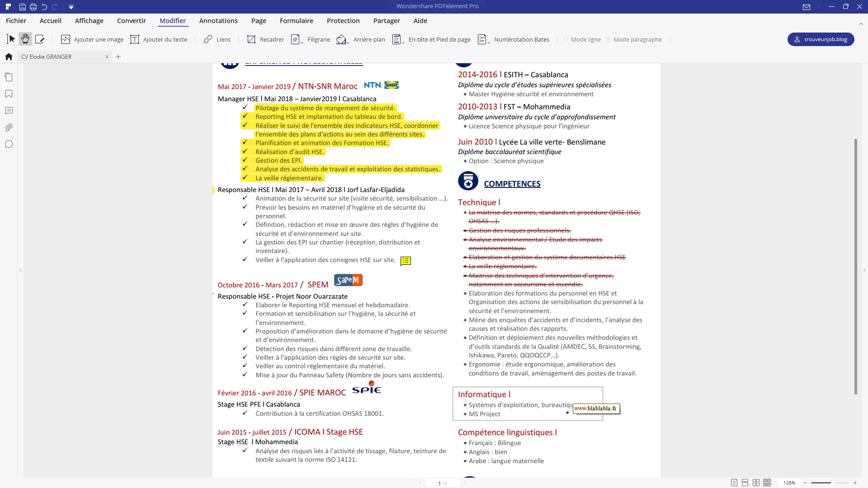